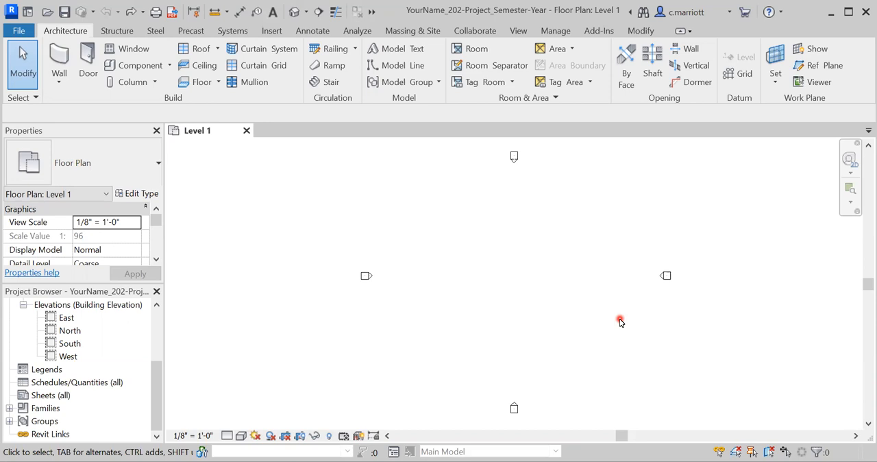
{"action": "left_click", "coordinate": [432, 147]}
{"action": "left_click", "coordinate": [274, 315]}
{"action": "left_click", "coordinate": [209, 237]}
{"action": "left_click", "coordinate": [72, 130]}
Check in the list of user interface elements that Project Browser and Properties are enabled, and close the list without changes
{"action": "left_click", "coordinate": [513, 29]}
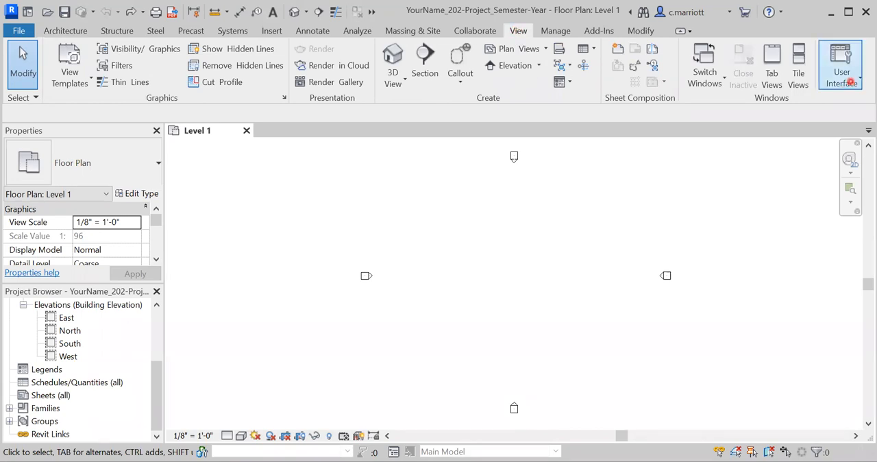
{"action": "left_click", "coordinate": [850, 82]}
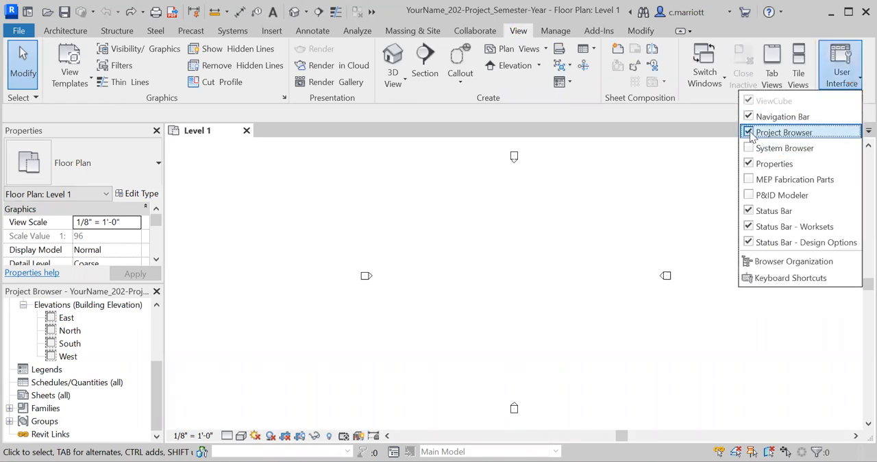
{"action": "left_click", "coordinate": [641, 241]}
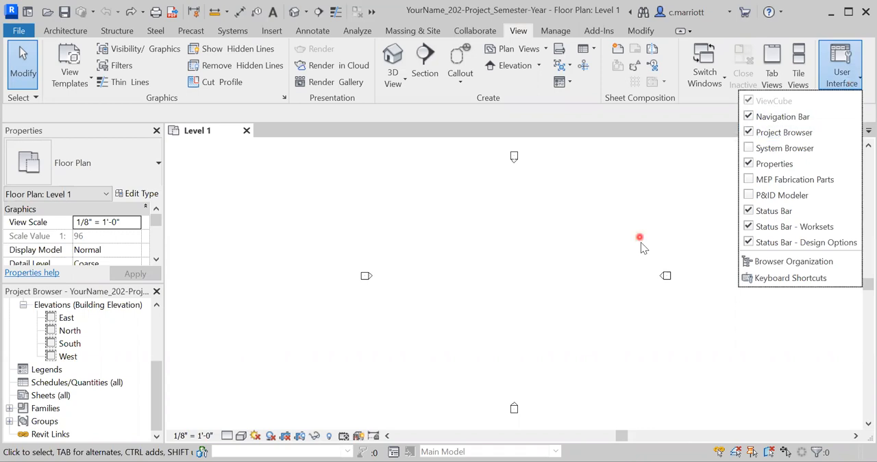
{"action": "left_click", "coordinate": [63, 14]}
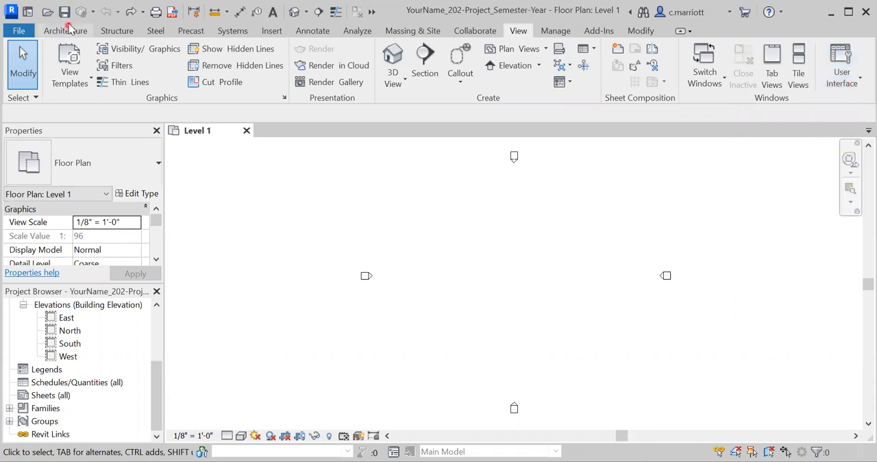
Draw a vertical grid line upward, about 98' long, just inside the west elevation marker on Level 1
{"action": "left_click", "coordinate": [69, 27]}
{"action": "left_click", "coordinate": [61, 31]}
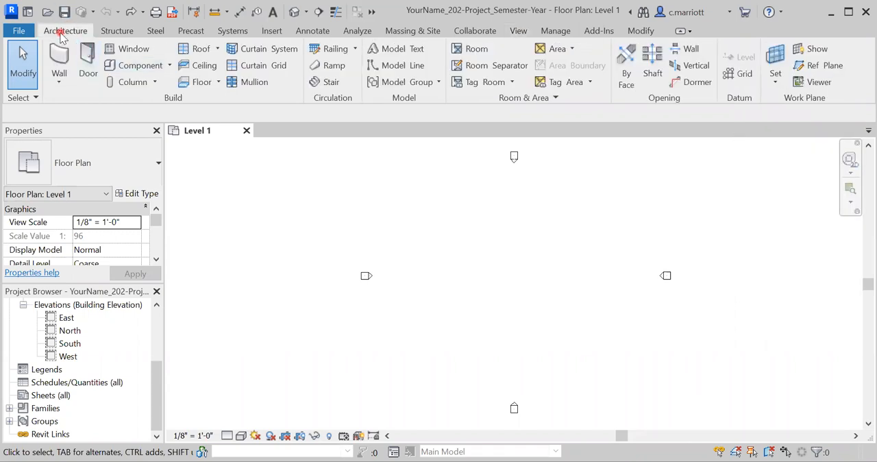
{"action": "left_click", "coordinate": [737, 75]}
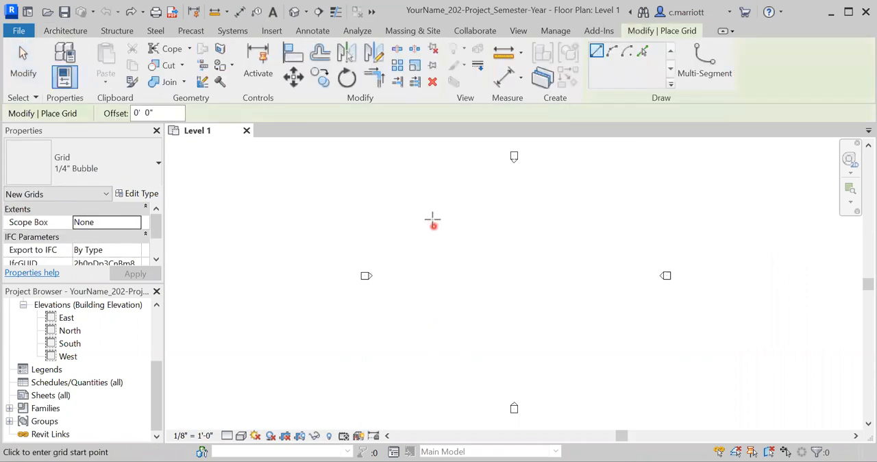
{"action": "left_click", "coordinate": [419, 381]}
{"action": "left_click", "coordinate": [416, 357]}
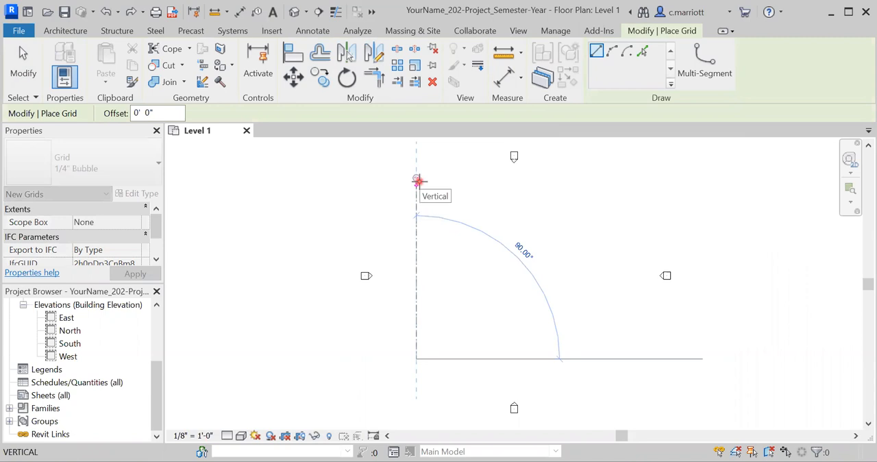
{"action": "left_click", "coordinate": [417, 180]}
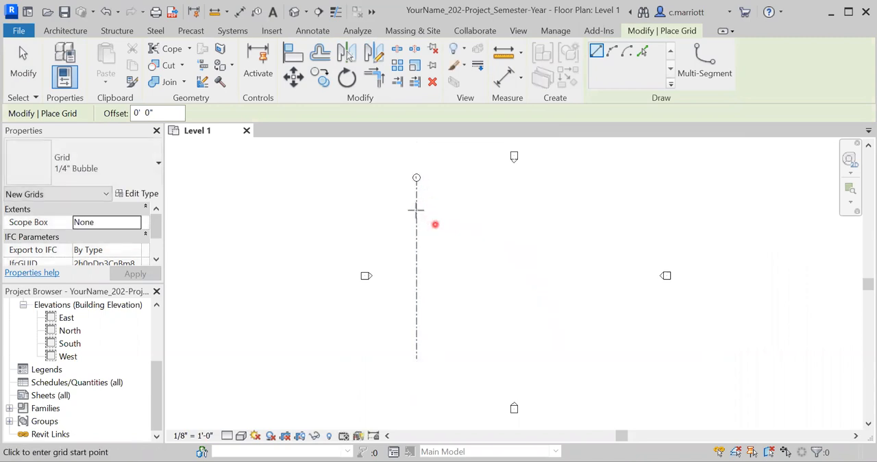
Finish placing grids and measure the vertical grid line's length from its lower end to its bubble
{"action": "scroll", "coordinate": [422, 185], "scroll_direction": "up", "scroll_amount": 5}
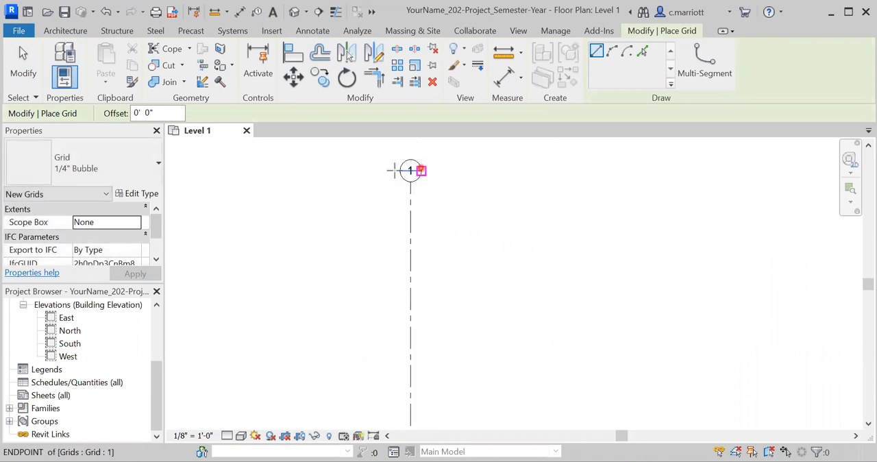
{"action": "scroll", "coordinate": [405, 247], "scroll_direction": "down", "scroll_amount": 5}
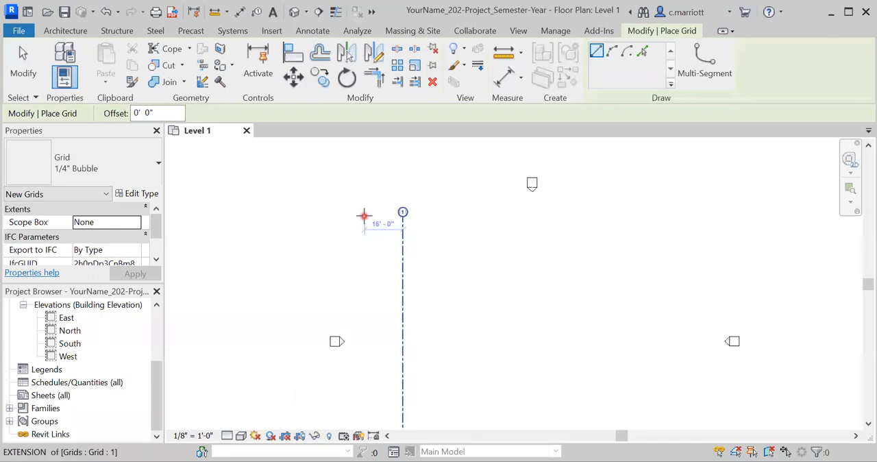
{"action": "key", "text": "Escape"}
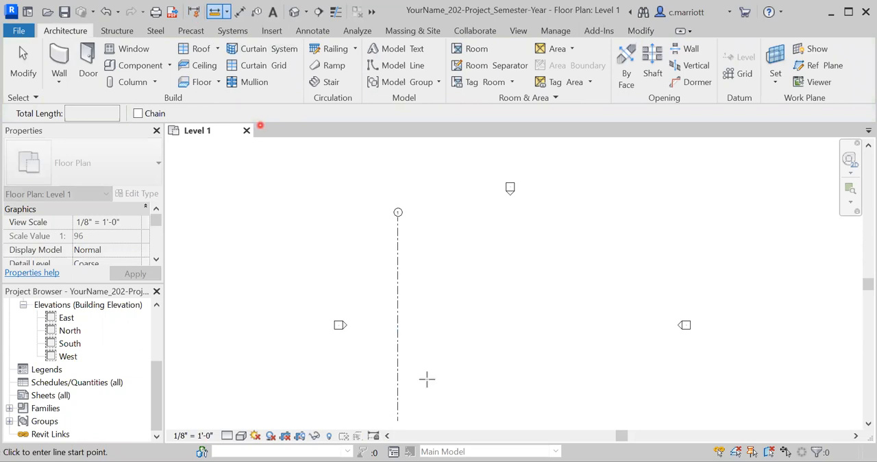
{"action": "left_click", "coordinate": [397, 420]}
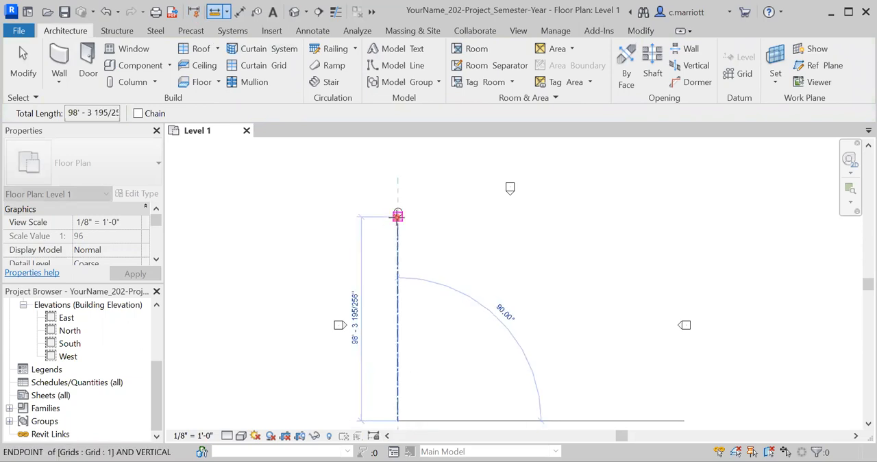
{"action": "key", "text": "Escape"}
{"action": "key", "text": "Escape"}
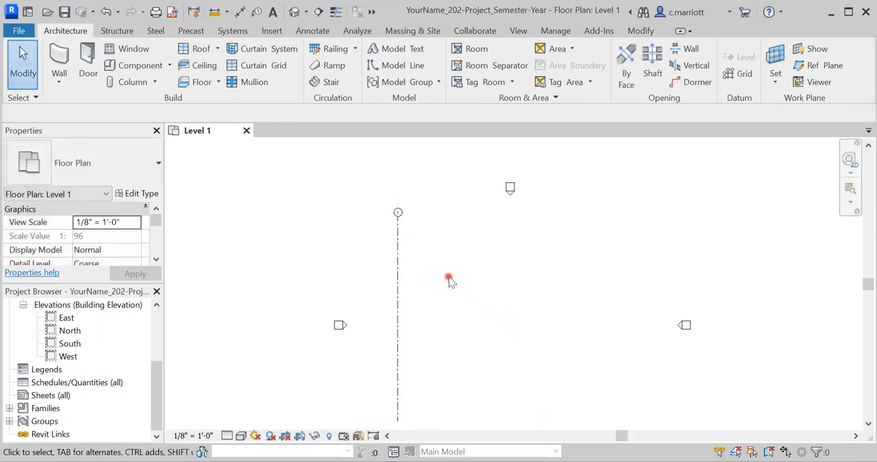
Array the vertical grid line horizontally toward the east as 12 ungrouped lines spaced 20' apart
{"action": "scroll", "coordinate": [401, 307], "scroll_direction": "down", "scroll_amount": 2}
{"action": "middle_click_drag", "start_coordinate": [415, 300], "coordinate": [392, 289]}
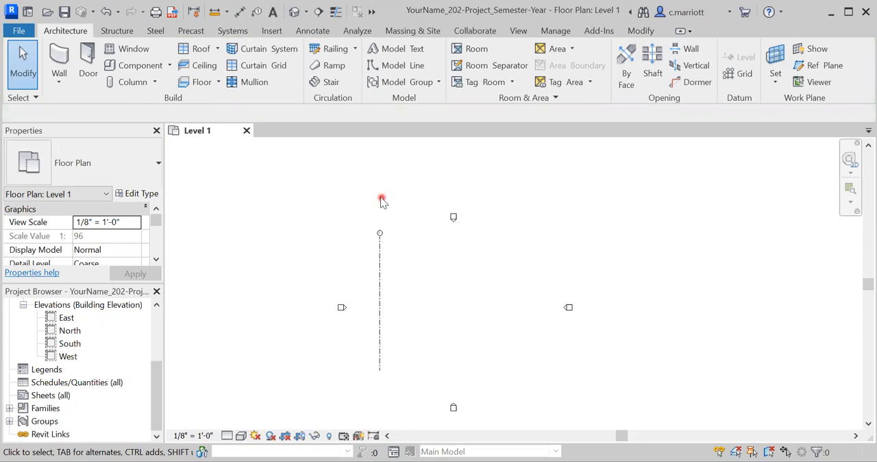
{"action": "left_click", "coordinate": [379, 254]}
{"action": "left_click", "coordinate": [381, 298]}
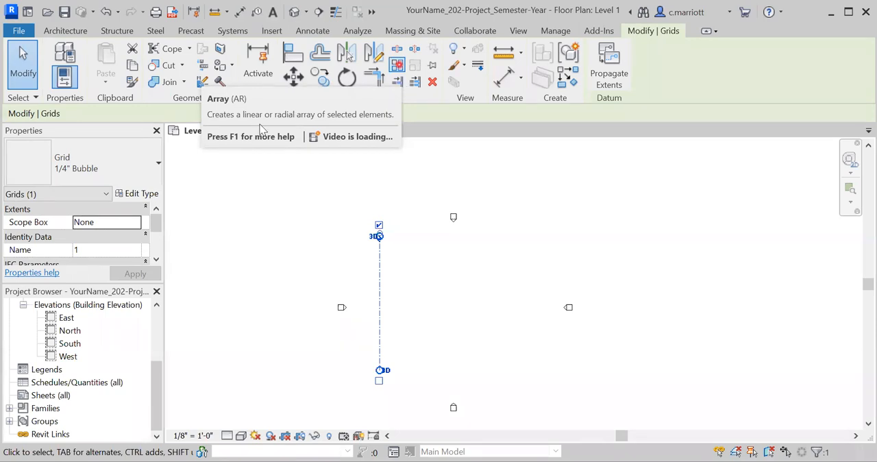
{"action": "type", "text": "12"}
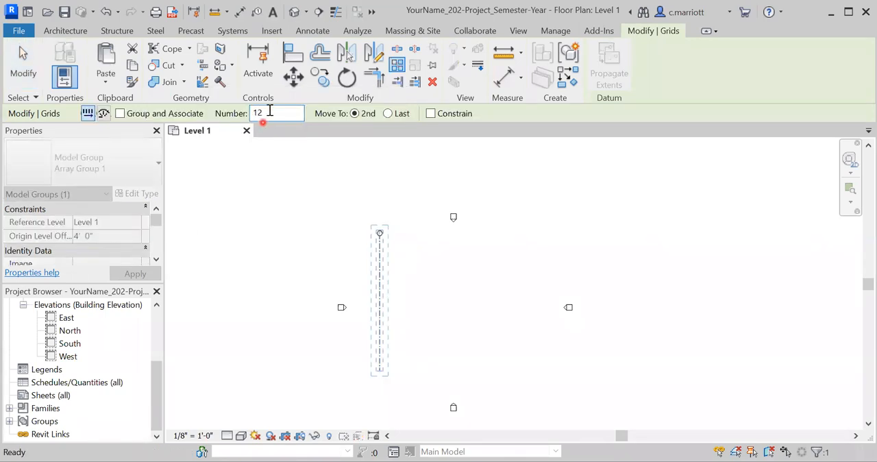
{"action": "left_click", "coordinate": [418, 273]}
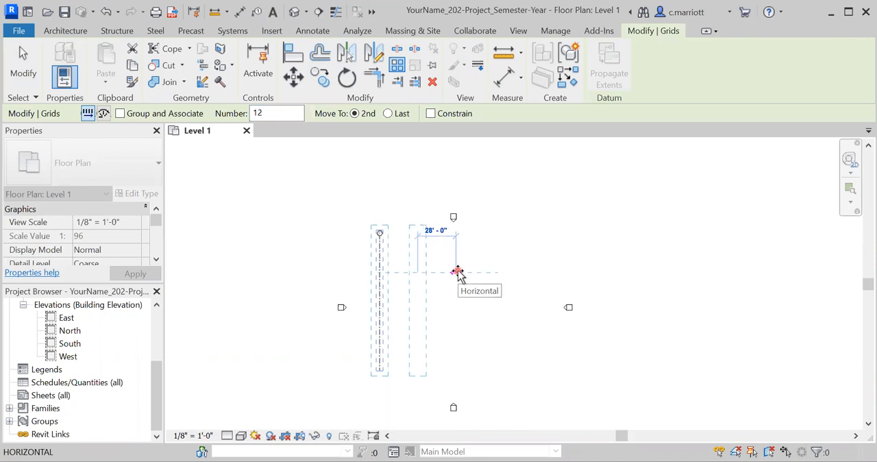
{"action": "type", "text": "1"}
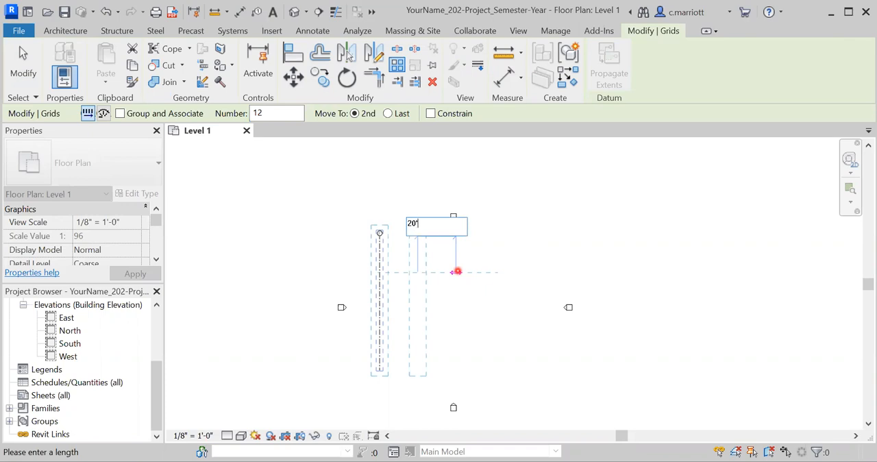
{"action": "key", "text": "Return"}
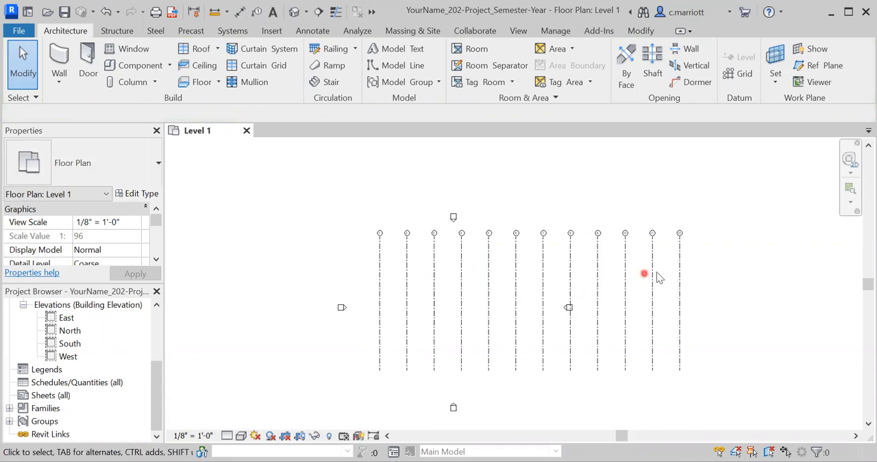
Draw a horizontal grid line from east to west across all twelve vertical grid lines, just below their bubbles
{"action": "left_click", "coordinate": [739, 74]}
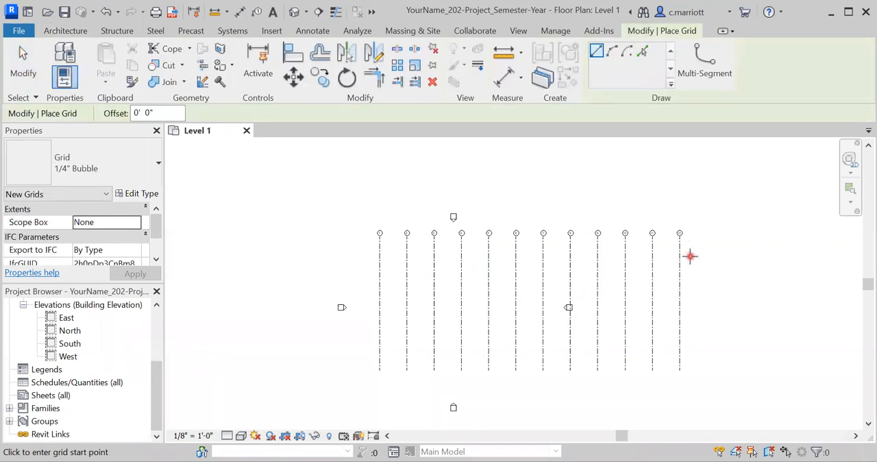
{"action": "left_click", "coordinate": [690, 257]}
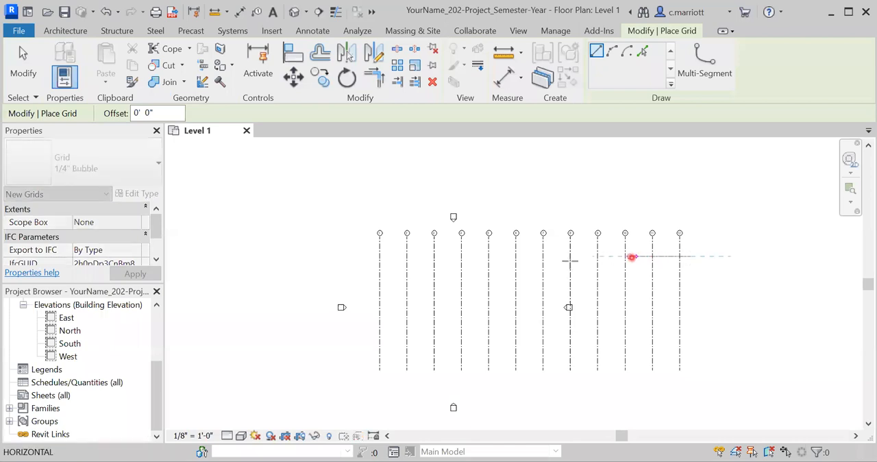
{"action": "left_click", "coordinate": [365, 256]}
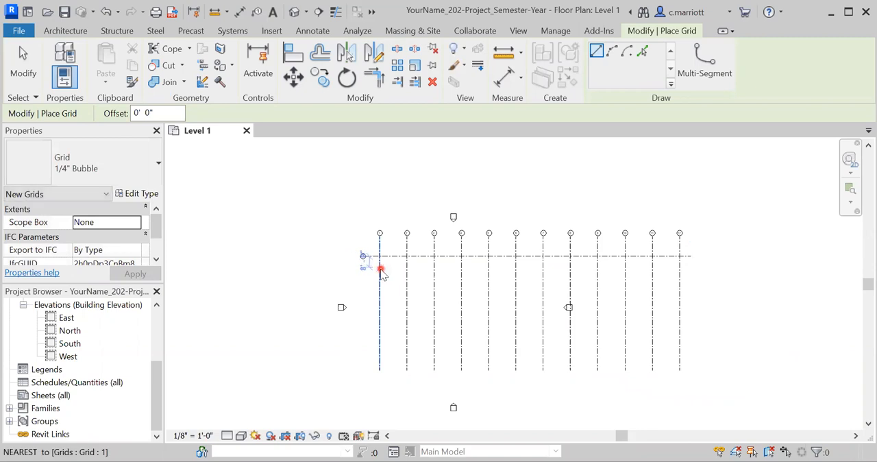
{"action": "key", "text": "Escape"}
{"action": "key", "text": "Escape"}
Examine the bubble labels of the vertical grid lines and of the horizontal grid line that crosses them
{"action": "scroll", "coordinate": [380, 267], "scroll_direction": "up", "scroll_amount": 2}
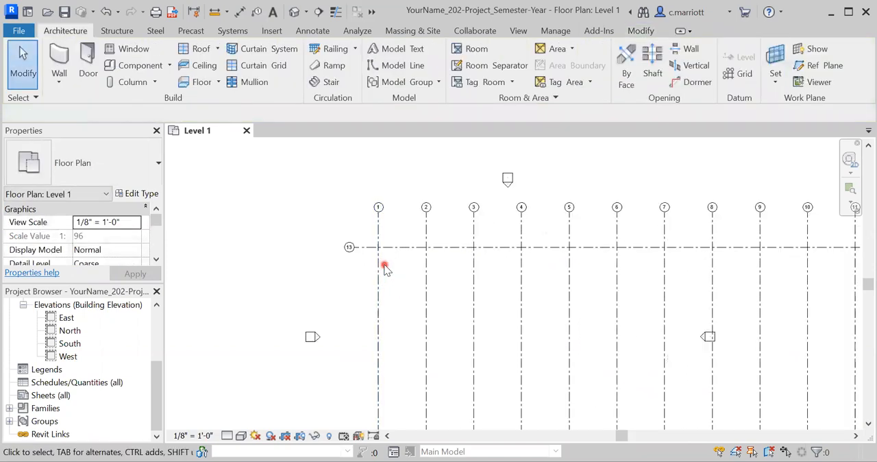
{"action": "scroll", "coordinate": [383, 264], "scroll_direction": "up", "scroll_amount": 2}
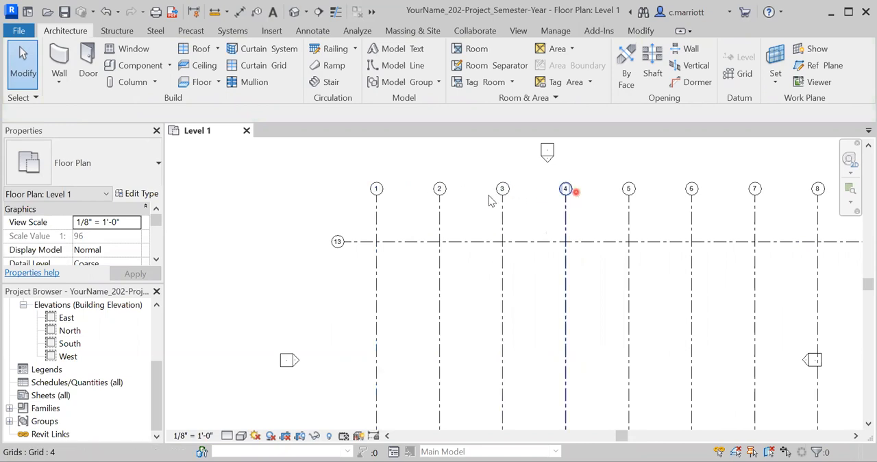
{"action": "scroll", "coordinate": [403, 200], "scroll_direction": "down", "scroll_amount": 2}
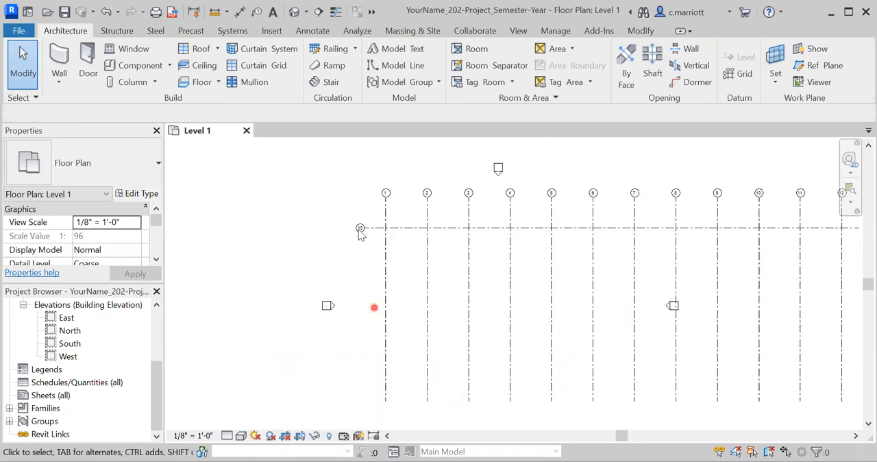
{"action": "scroll", "coordinate": [357, 252], "scroll_direction": "down", "scroll_amount": 1}
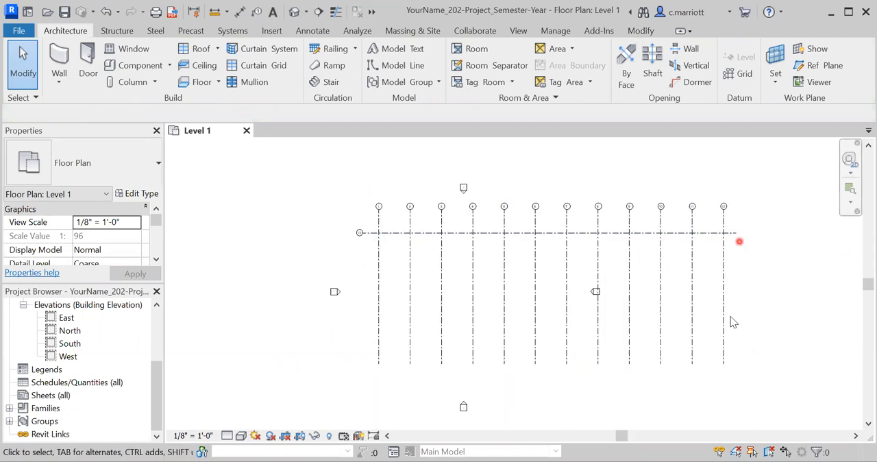
{"action": "scroll", "coordinate": [366, 290], "scroll_direction": "up", "scroll_amount": 1}
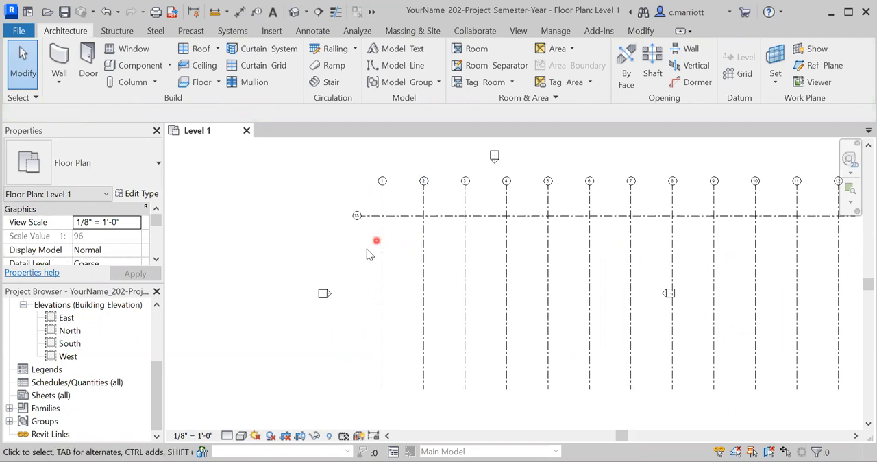
{"action": "scroll", "coordinate": [367, 251], "scroll_direction": "down", "scroll_amount": 1}
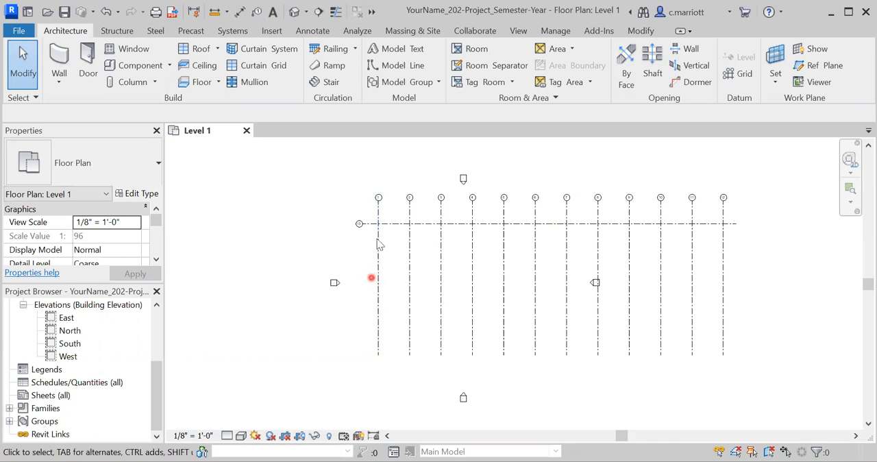
{"action": "scroll", "coordinate": [358, 242], "scroll_direction": "up", "scroll_amount": 1}
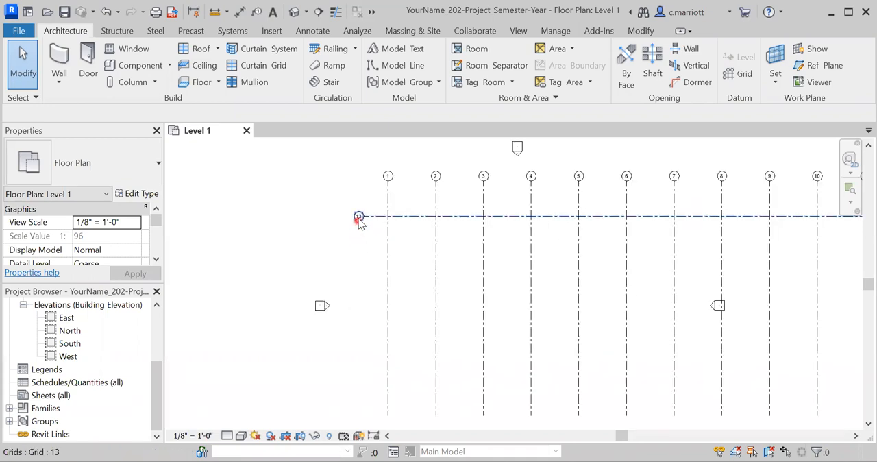
{"action": "scroll", "coordinate": [353, 231], "scroll_direction": "down", "scroll_amount": 1}
{"action": "scroll", "coordinate": [371, 239], "scroll_direction": "up", "scroll_amount": 1}
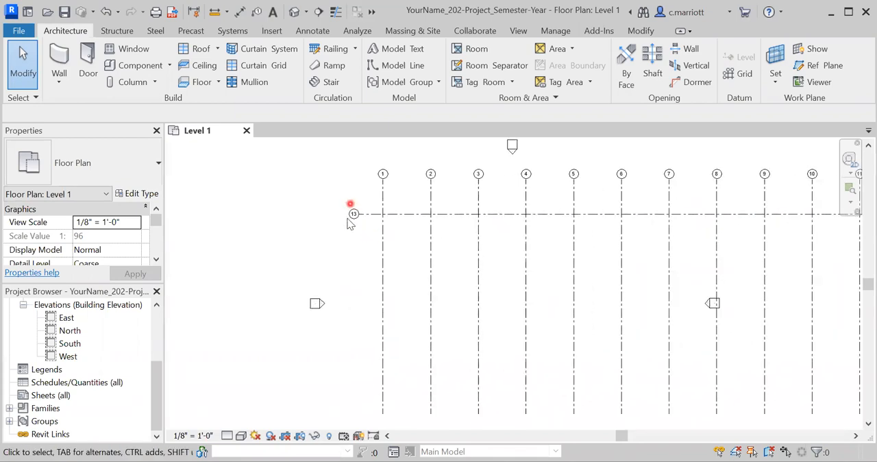
Array the horizontal grid line vertically toward the south as 3 ungrouped lines spaced 20' apart
{"action": "scroll", "coordinate": [378, 234], "scroll_direction": "down", "scroll_amount": 2}
{"action": "middle_click_drag", "start_coordinate": [396, 259], "coordinate": [362, 275]}
{"action": "left_click", "coordinate": [365, 235]}
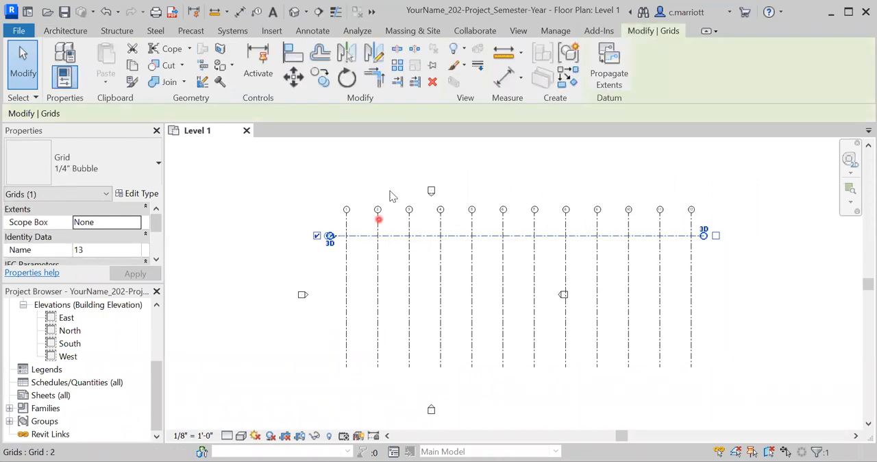
{"action": "left_click", "coordinate": [398, 71]}
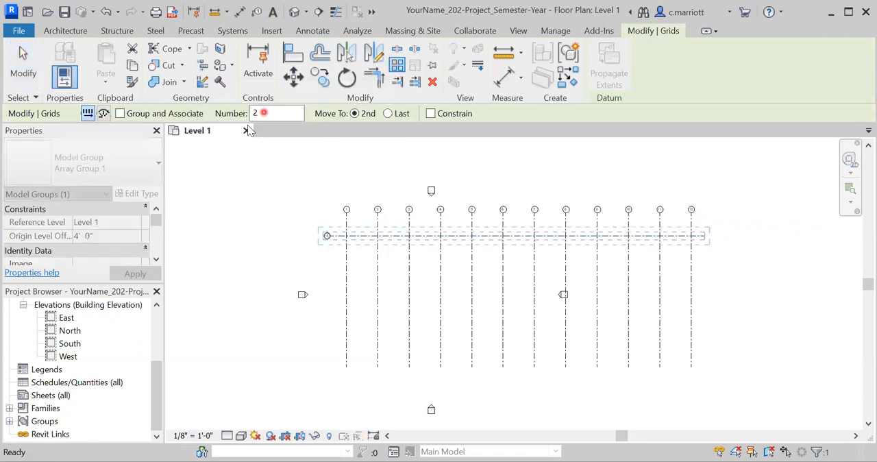
{"action": "left_click", "coordinate": [252, 114]}
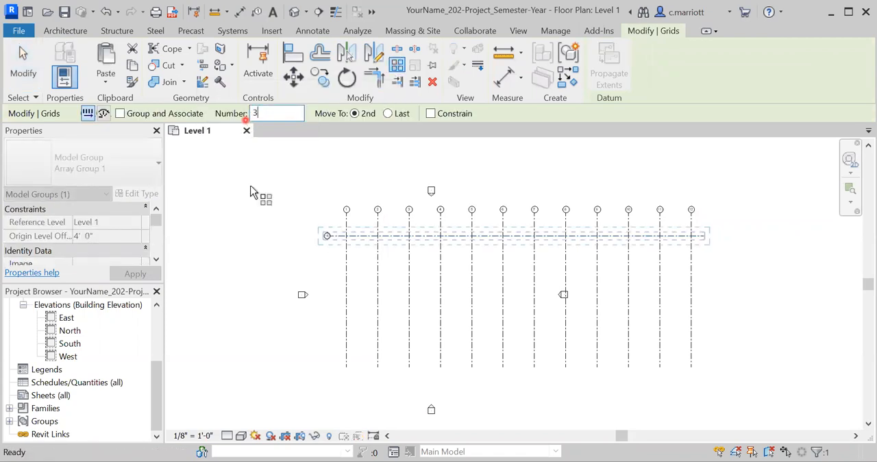
{"action": "left_click", "coordinate": [271, 266]}
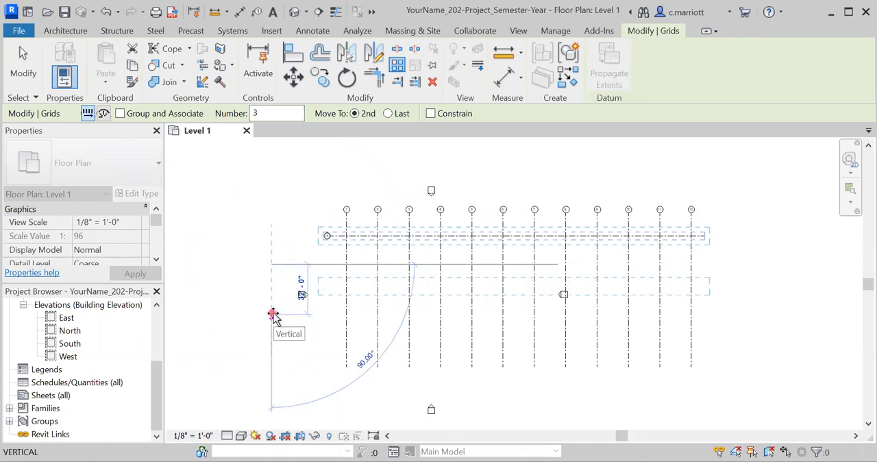
{"action": "type", "text": "20"}
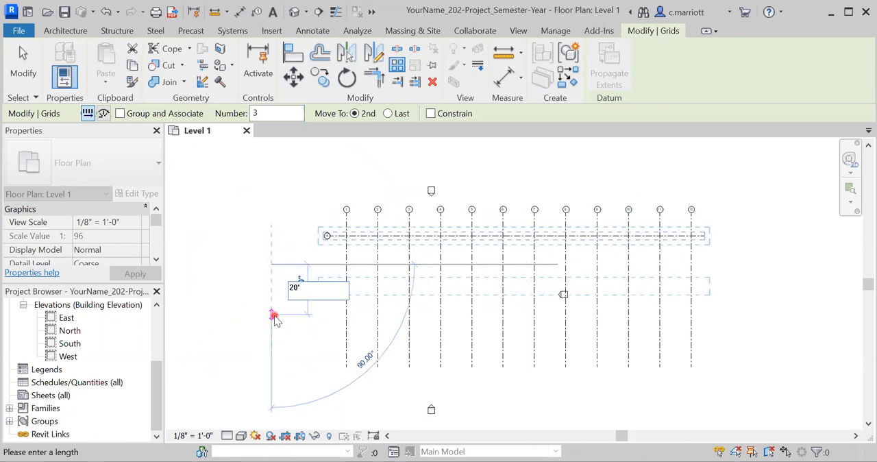
{"action": "key", "text": "Return"}
Rename the northernmost horizontal grid line to A in its bubble
{"action": "scroll", "coordinate": [313, 290], "scroll_direction": "up", "scroll_amount": 4}
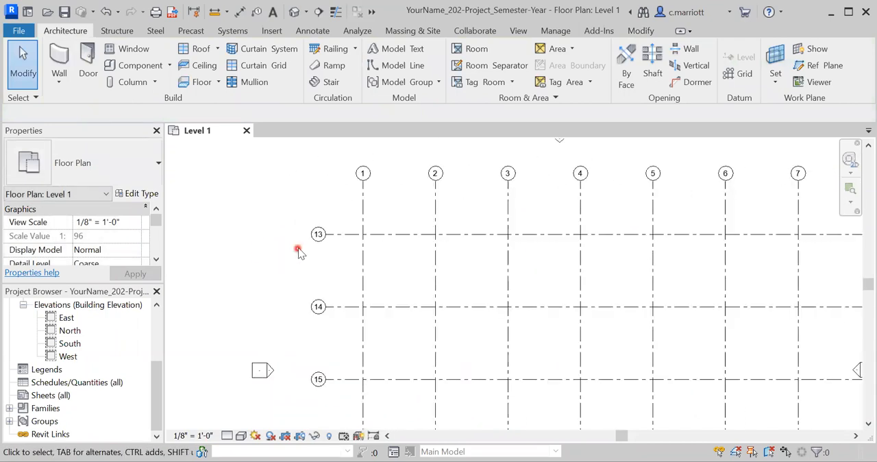
{"action": "scroll", "coordinate": [325, 250], "scroll_direction": "up", "scroll_amount": 2}
{"action": "scroll", "coordinate": [344, 260], "scroll_direction": "down", "scroll_amount": 3}
{"action": "scroll", "coordinate": [371, 235], "scroll_direction": "down", "scroll_amount": 1}
{"action": "middle_click_drag", "start_coordinate": [371, 238], "coordinate": [361, 263]}
{"action": "scroll", "coordinate": [366, 241], "scroll_direction": "up", "scroll_amount": 3}
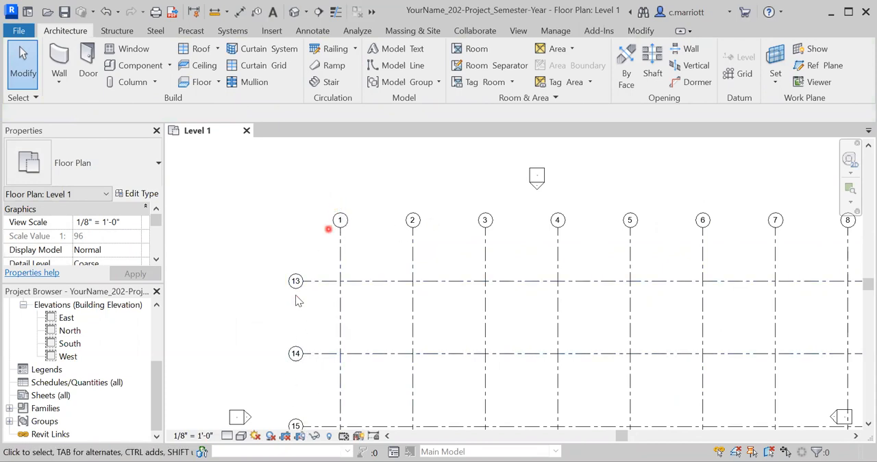
{"action": "scroll", "coordinate": [295, 294], "scroll_direction": "up", "scroll_amount": 2}
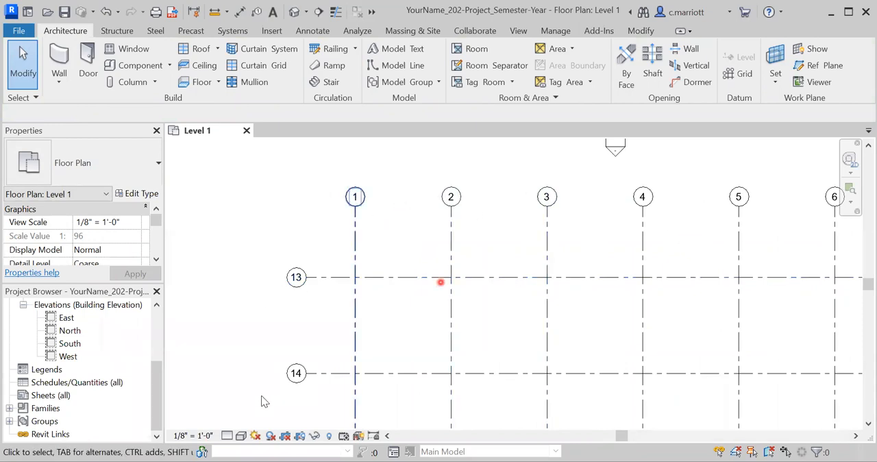
{"action": "scroll", "coordinate": [296, 278], "scroll_direction": "up", "scroll_amount": 2}
{"action": "double_click", "coordinate": [296, 276]}
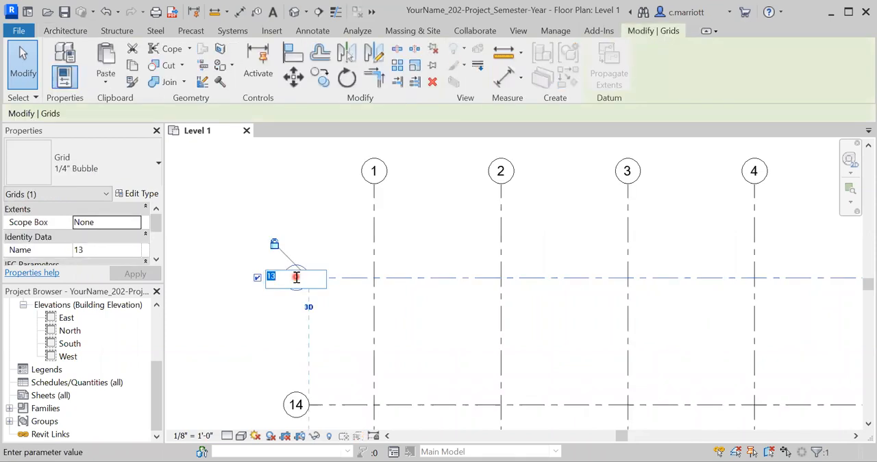
{"action": "key", "text": "Return"}
Rename the middle horizontal grid line to B in its bubble
{"action": "middle_click_drag", "start_coordinate": [279, 356], "coordinate": [263, 259]}
{"action": "double_click", "coordinate": [299, 314]}
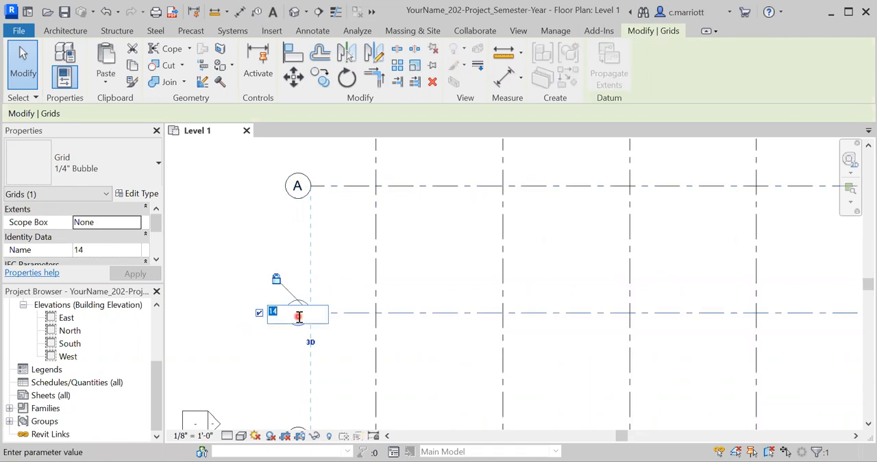
{"action": "left_click", "coordinate": [238, 330]}
Rename the southernmost horizontal grid line to C in its bubble
{"action": "scroll", "coordinate": [264, 406], "scroll_direction": "down", "scroll_amount": 1}
{"action": "middle_click_drag", "start_coordinate": [283, 390], "coordinate": [264, 326]}
{"action": "scroll", "coordinate": [266, 326], "scroll_direction": "up", "scroll_amount": 1}
{"action": "left_click", "coordinate": [283, 383]}
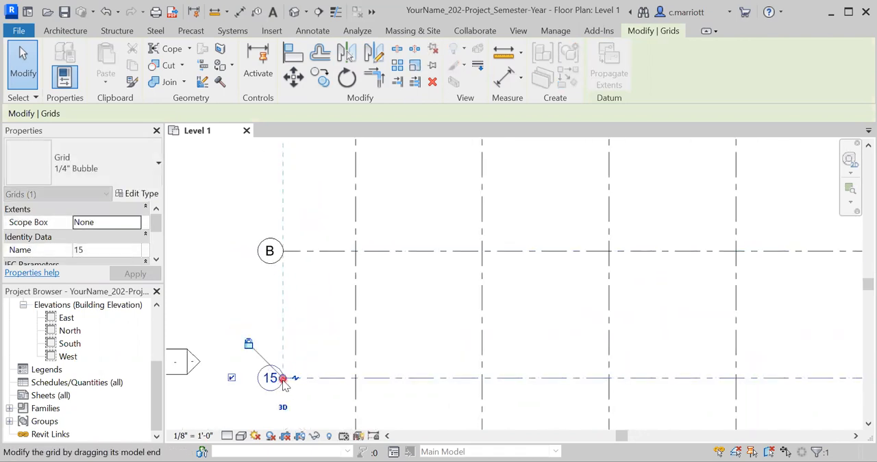
{"action": "left_click", "coordinate": [302, 400]}
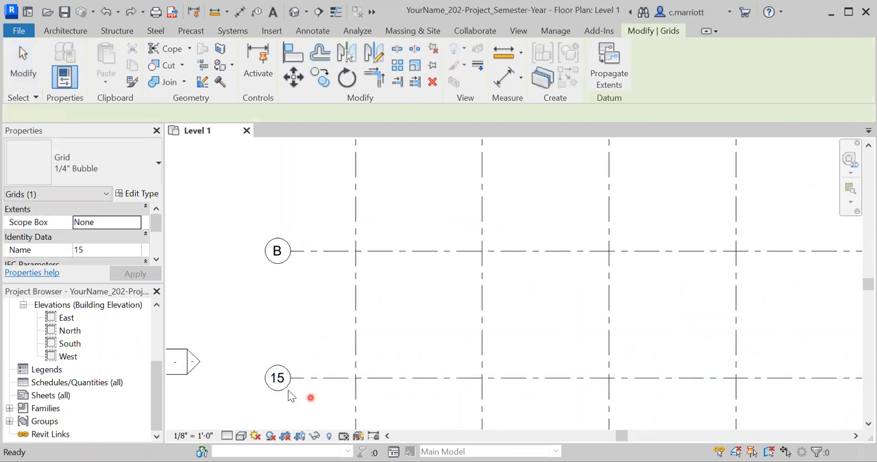
{"action": "double_click", "coordinate": [278, 379]}
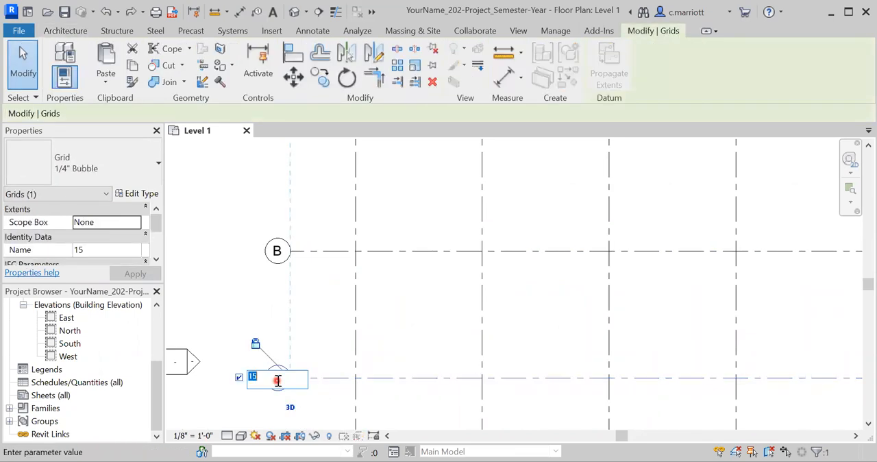
{"action": "type", "text": "C"}
{"action": "left_click", "coordinate": [228, 340]}
{"action": "left_click", "coordinate": [331, 264]}
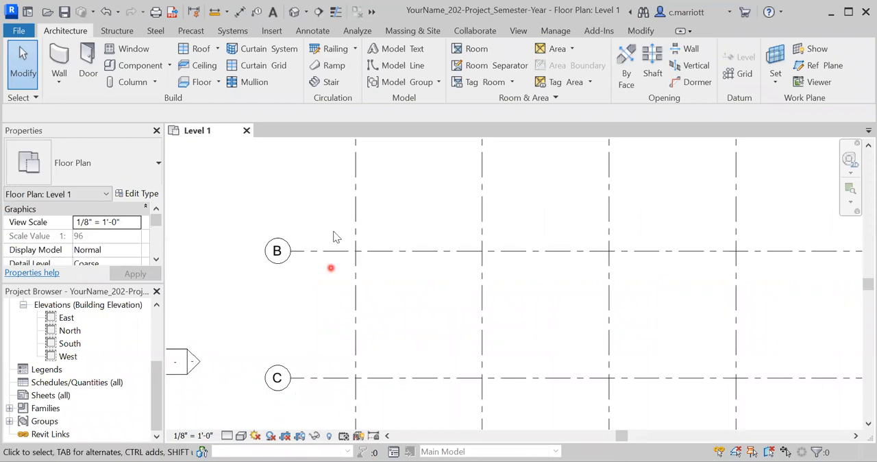
Extend the bubble ends of the aligned horizontal grid lines slightly farther west, away from the first vertical grid line
{"action": "left_click", "coordinate": [309, 251]}
{"action": "left_click_drag", "start_coordinate": [291, 251], "coordinate": [275, 251]}
{"action": "left_click", "coordinate": [319, 304]}
Shorten the twelve aligned vertical grid lines so their lower ends stop a short distance below grid line C
{"action": "scroll", "coordinate": [333, 319], "scroll_direction": "down", "scroll_amount": 4}
{"action": "middle_click_drag", "start_coordinate": [415, 356], "coordinate": [409, 323]}
{"action": "scroll", "coordinate": [419, 331], "scroll_direction": "up", "scroll_amount": 2}
{"action": "scroll", "coordinate": [218, 358], "scroll_direction": "up", "scroll_amount": 1}
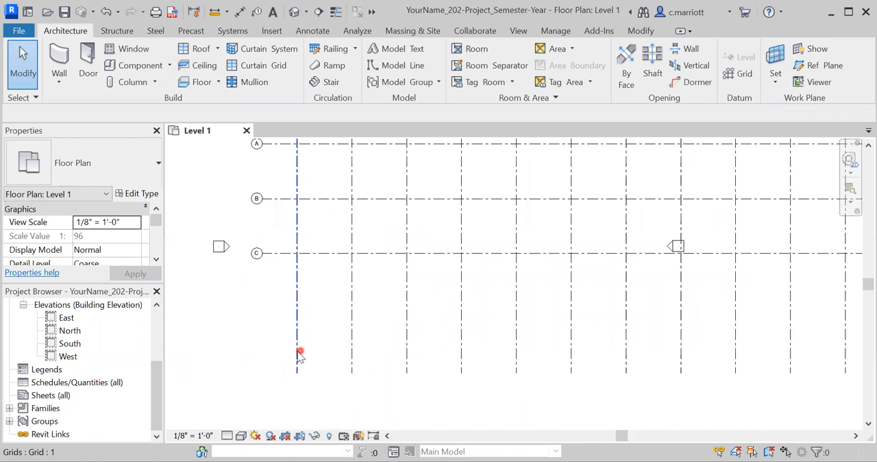
{"action": "left_click", "coordinate": [296, 375]}
{"action": "left_click_drag", "start_coordinate": [296, 373], "coordinate": [295, 294]}
Move the East elevation marker out of the grid to just east of the horizontal grid lines' ends
{"action": "middle_click_drag", "start_coordinate": [473, 320], "coordinate": [267, 363]}
{"action": "scroll", "coordinate": [339, 386], "scroll_direction": "down", "scroll_amount": 2}
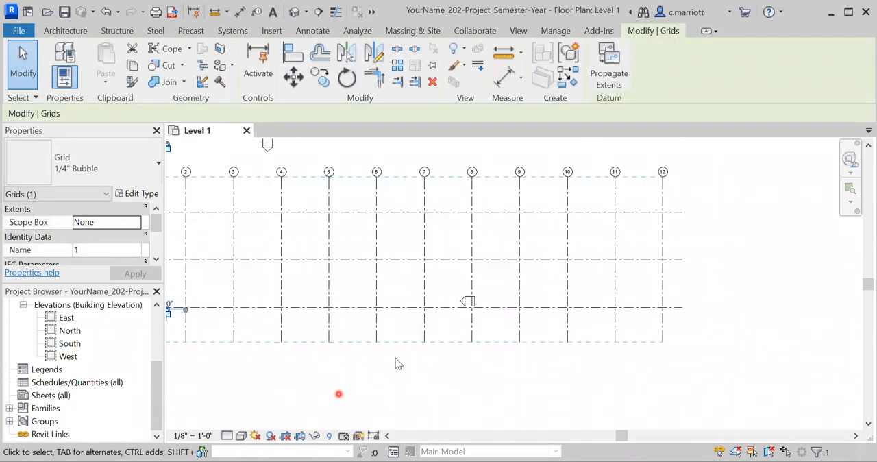
{"action": "scroll", "coordinate": [462, 370], "scroll_direction": "down", "scroll_amount": 2}
{"action": "middle_click_drag", "start_coordinate": [453, 378], "coordinate": [446, 389]}
{"action": "scroll", "coordinate": [450, 378], "scroll_direction": "up", "scroll_amount": 1}
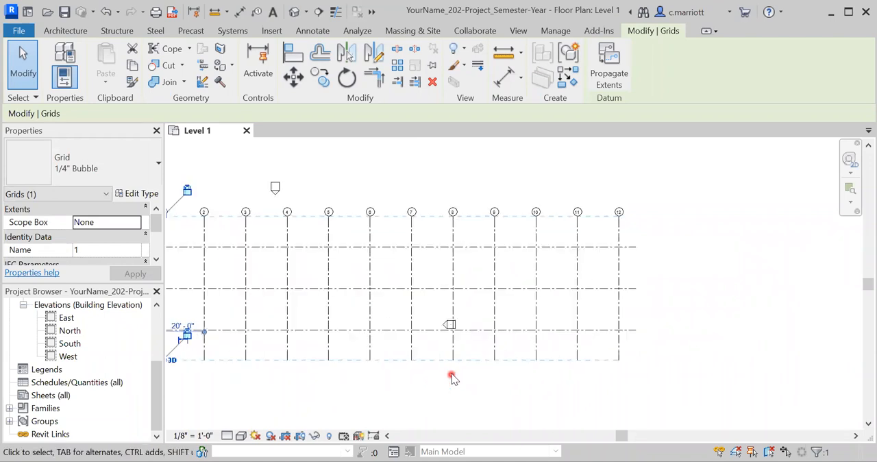
{"action": "left_click_drag", "start_coordinate": [433, 341], "coordinate": [471, 300]}
{"action": "left_click_drag", "start_coordinate": [451, 326], "coordinate": [655, 297]}
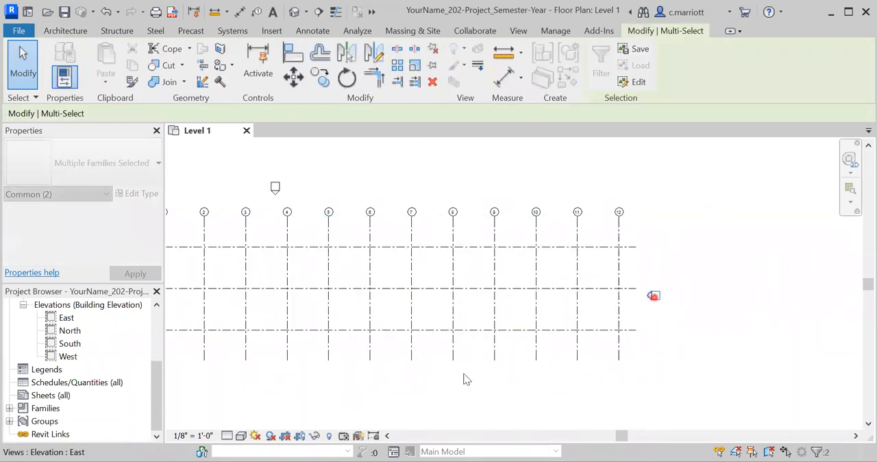
Move the South and North elevation markers in line with vertical grid line 6, just outside the grid's lower and upper ends
{"action": "middle_click_drag", "start_coordinate": [319, 388], "coordinate": [385, 378]}
{"action": "scroll", "coordinate": [383, 377], "scroll_direction": "down", "scroll_amount": 5}
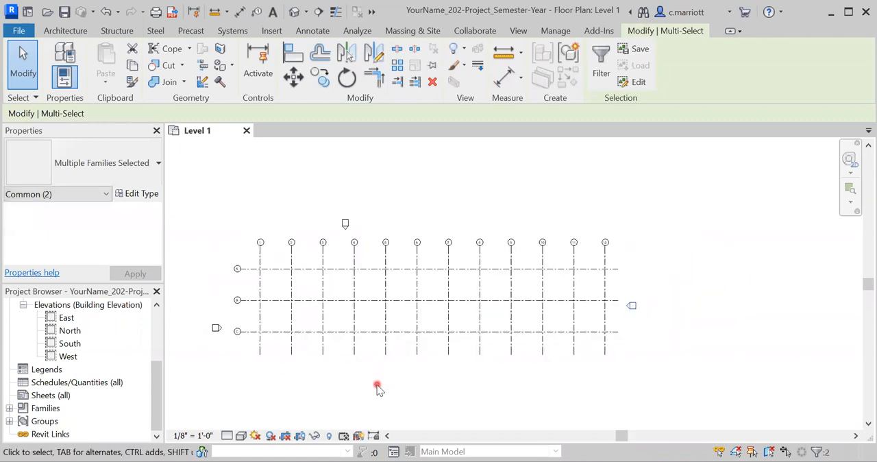
{"action": "middle_click_drag", "start_coordinate": [342, 416], "coordinate": [387, 395]}
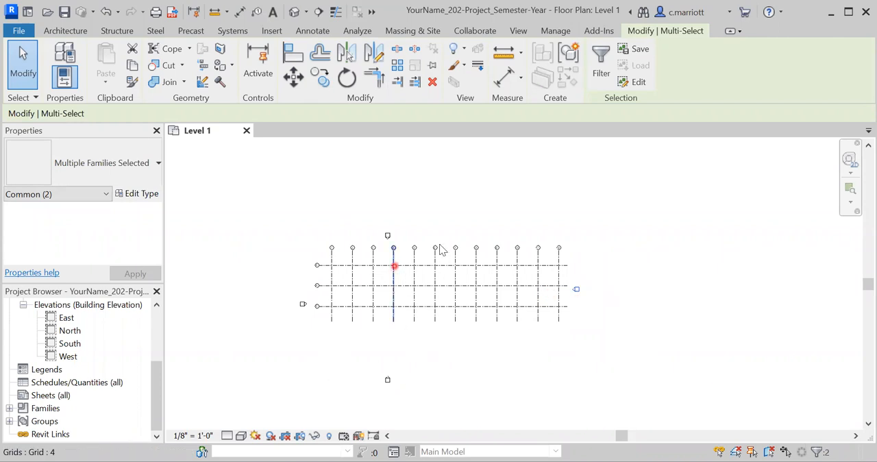
{"action": "left_click", "coordinate": [376, 402]}
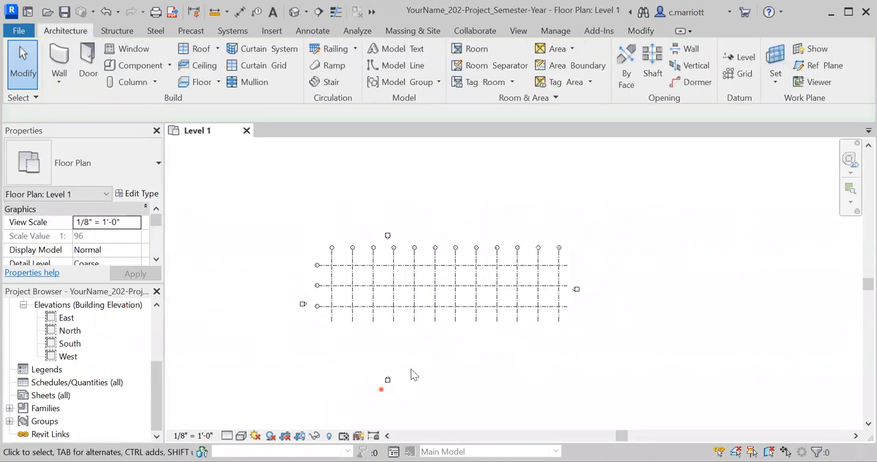
{"action": "left_click", "coordinate": [386, 380]}
{"action": "left_click_drag", "start_coordinate": [422, 348], "coordinate": [434, 329]}
{"action": "scroll", "coordinate": [368, 249], "scroll_direction": "up", "scroll_amount": 2}
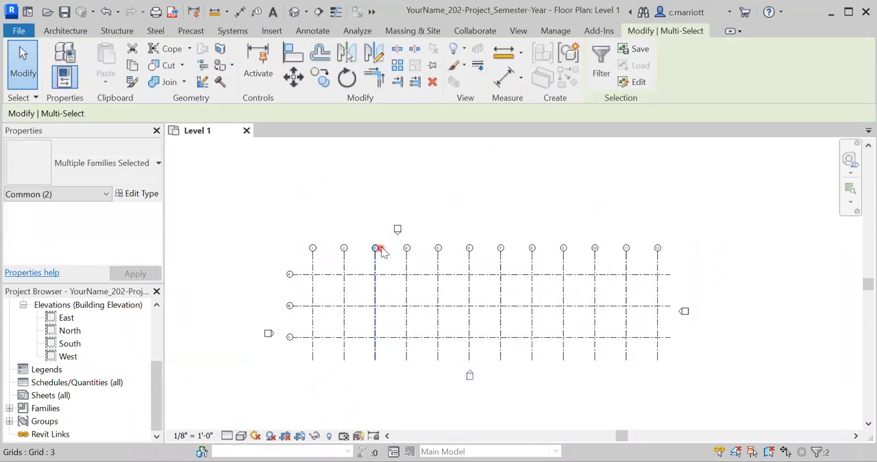
{"action": "mouse_move", "coordinate": [386, 238]}
{"action": "left_mouse_down"}
{"action": "mouse_move", "coordinate": [414, 216]}
{"action": "mouse_move", "coordinate": [500, 211]}
{"action": "mouse_move", "coordinate": [470, 228]}
{"action": "left_mouse_up"}
Move the West elevation marker north so it sits just west of the grid line B bubble
{"action": "left_click", "coordinate": [251, 352]}
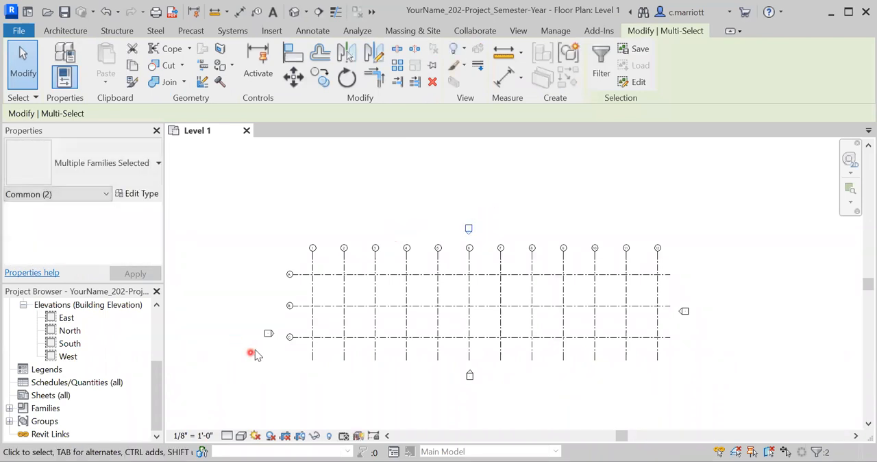
{"action": "left_click", "coordinate": [265, 335]}
{"action": "left_click_drag", "start_coordinate": [272, 308], "coordinate": [267, 306]}
{"action": "left_click", "coordinate": [510, 284]}
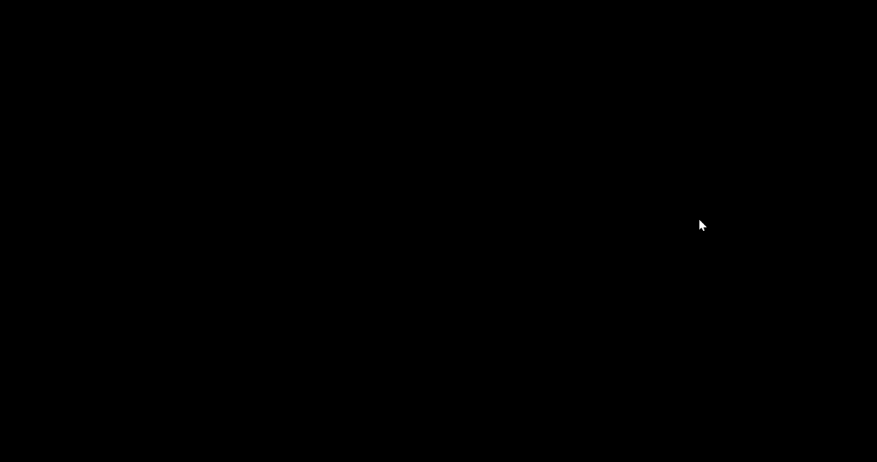
{"action": "left_click", "coordinate": [698, 219]}
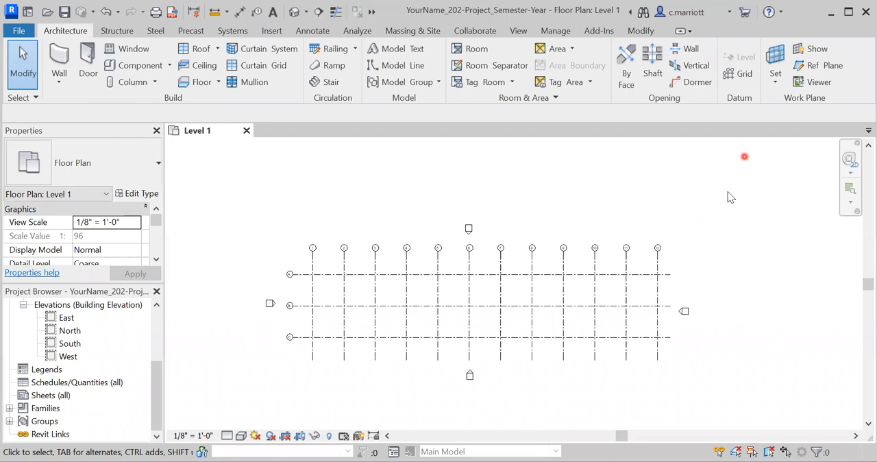